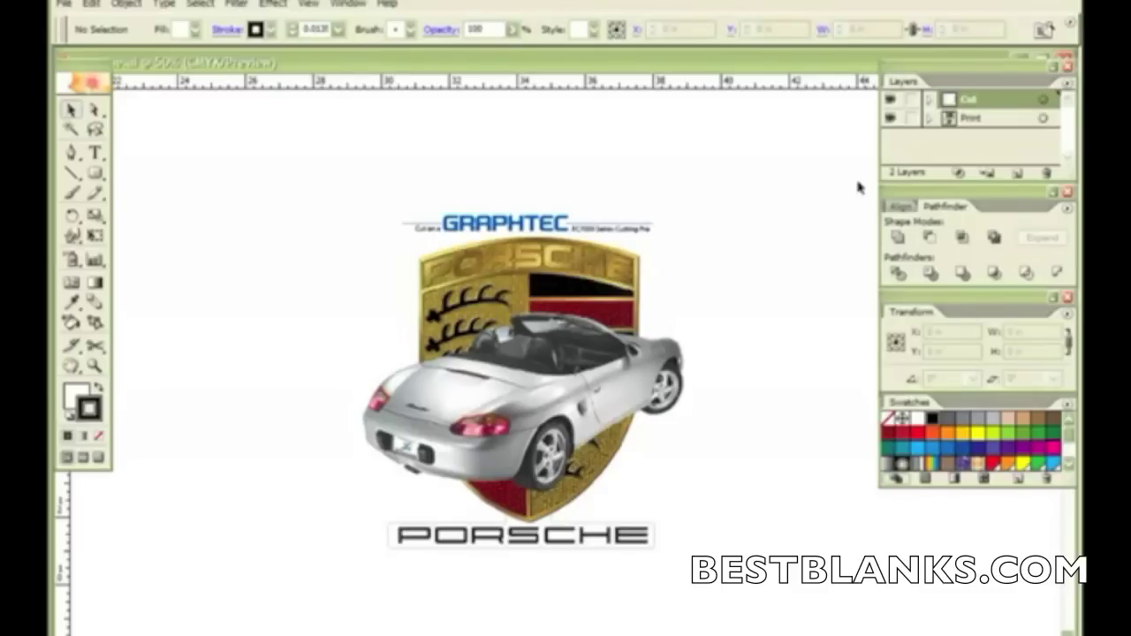
Hide the Print layer, create a .25 in offset path around the existing cut outline with miter joins, and show the Print layer again.
{"action": "left_click", "coordinate": [891, 118]}
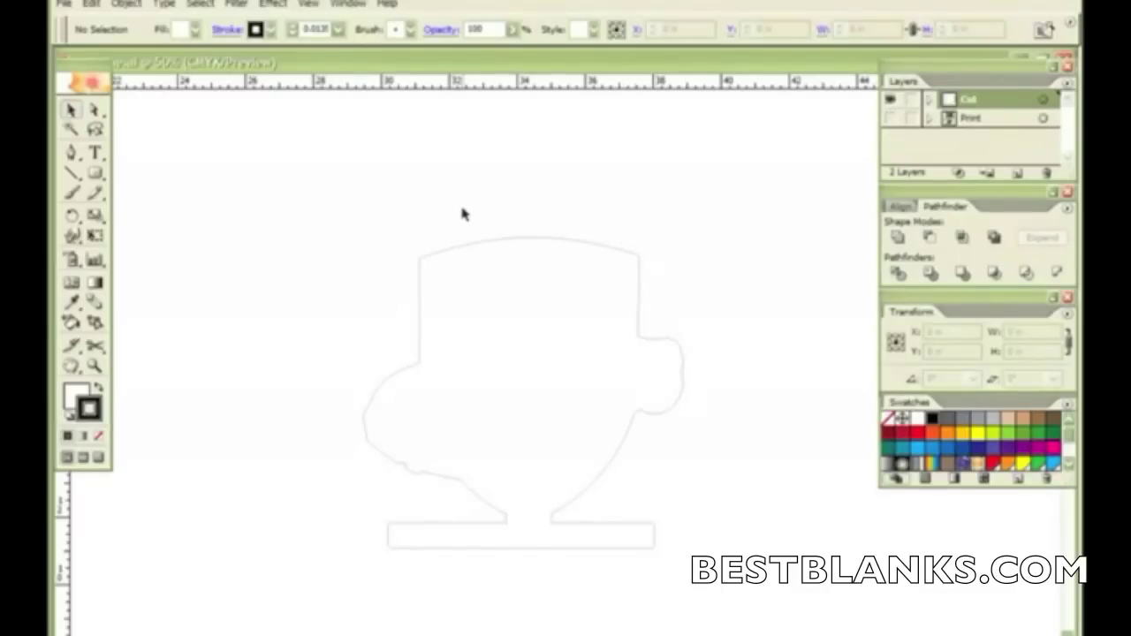
{"action": "left_click", "coordinate": [439, 257]}
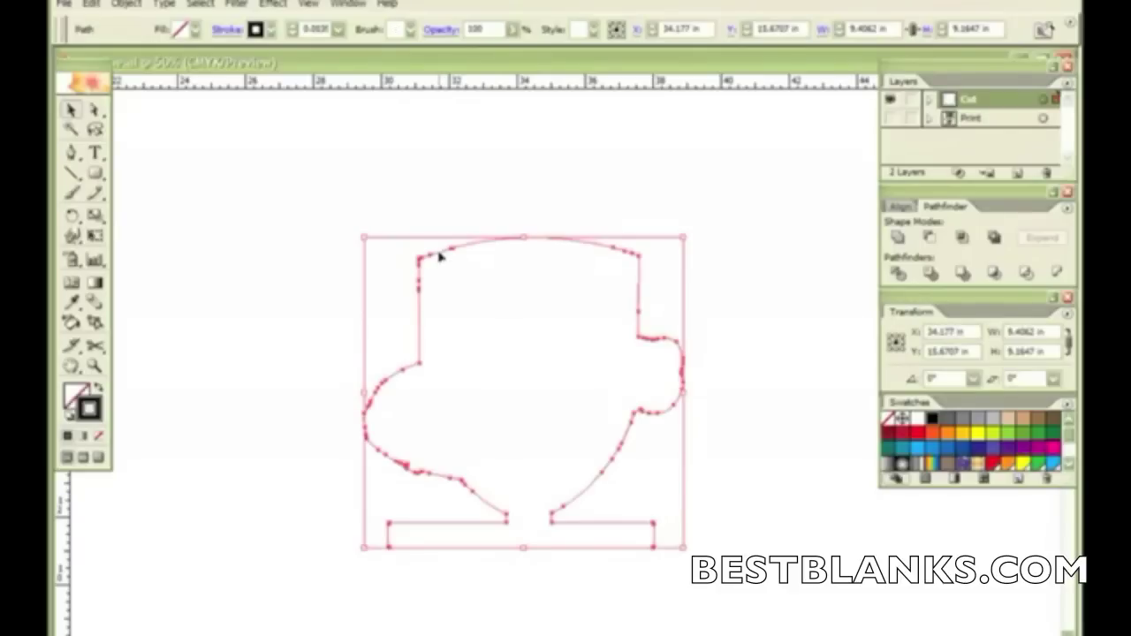
{"action": "left_click", "coordinate": [130, 4]}
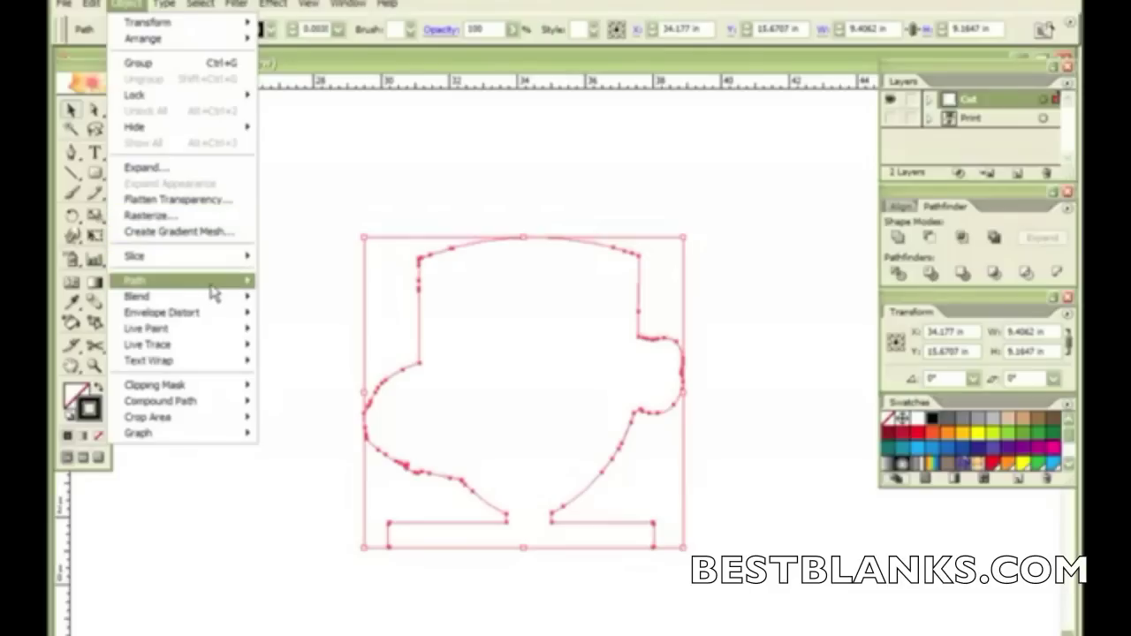
{"action": "mouse_move", "coordinate": [215, 282]}
{"action": "left_click", "coordinate": [340, 339]}
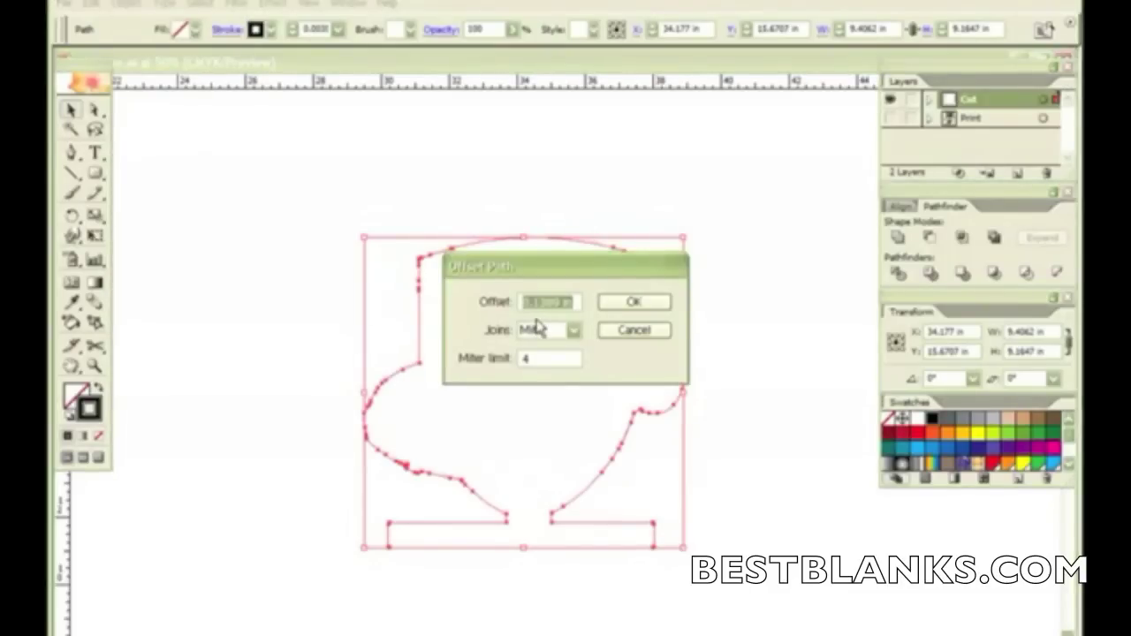
{"action": "type", "text": ".25"}
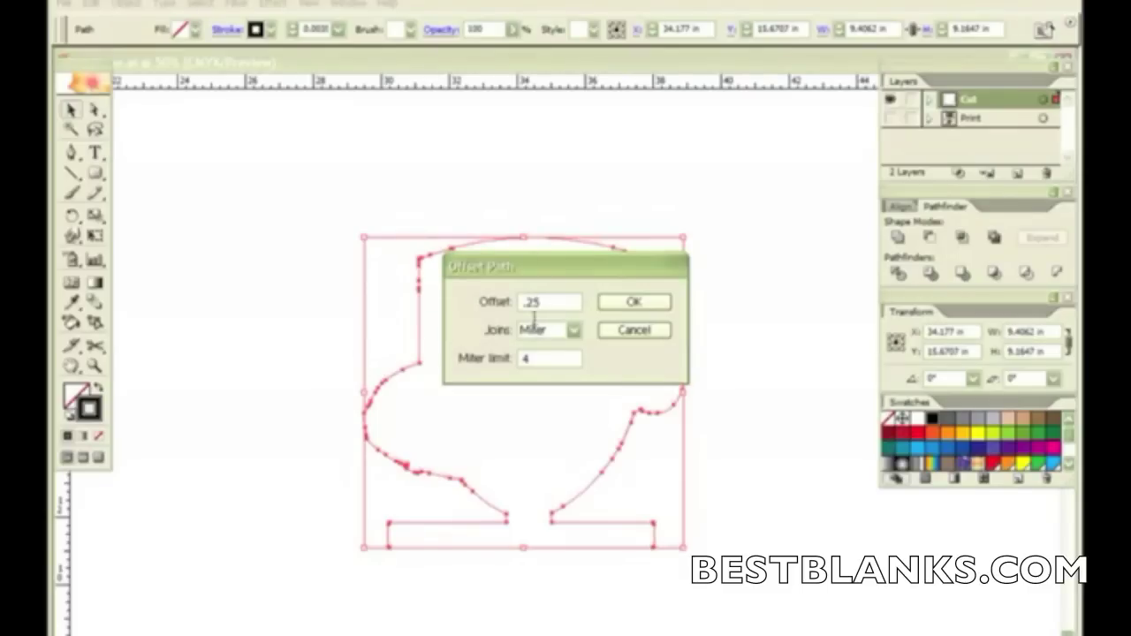
{"action": "left_click", "coordinate": [630, 302]}
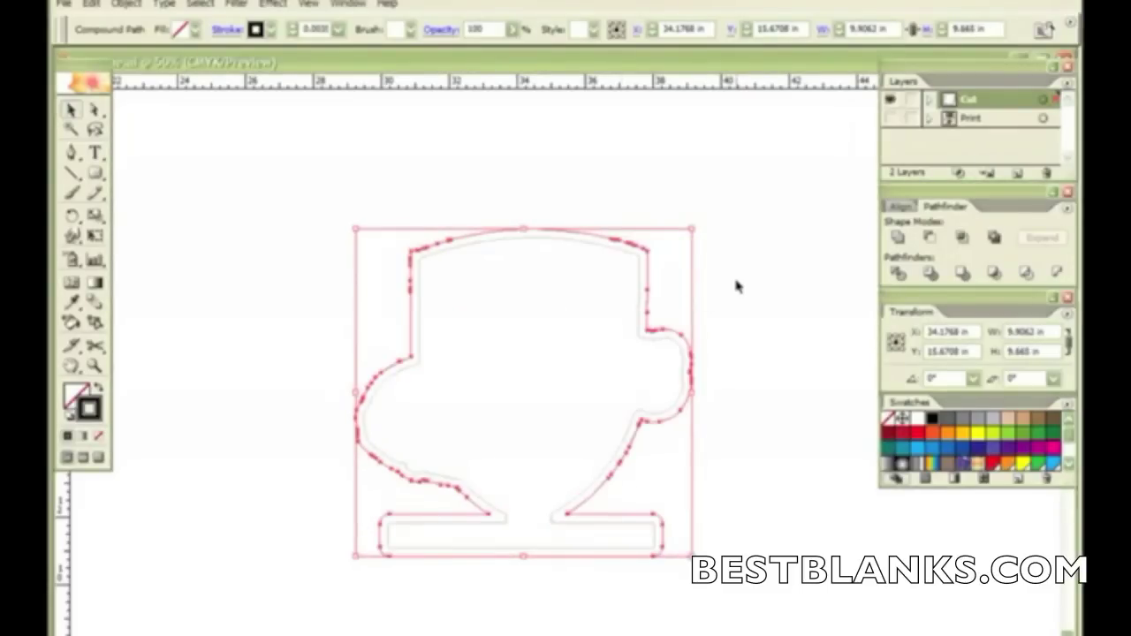
{"action": "left_click", "coordinate": [891, 124]}
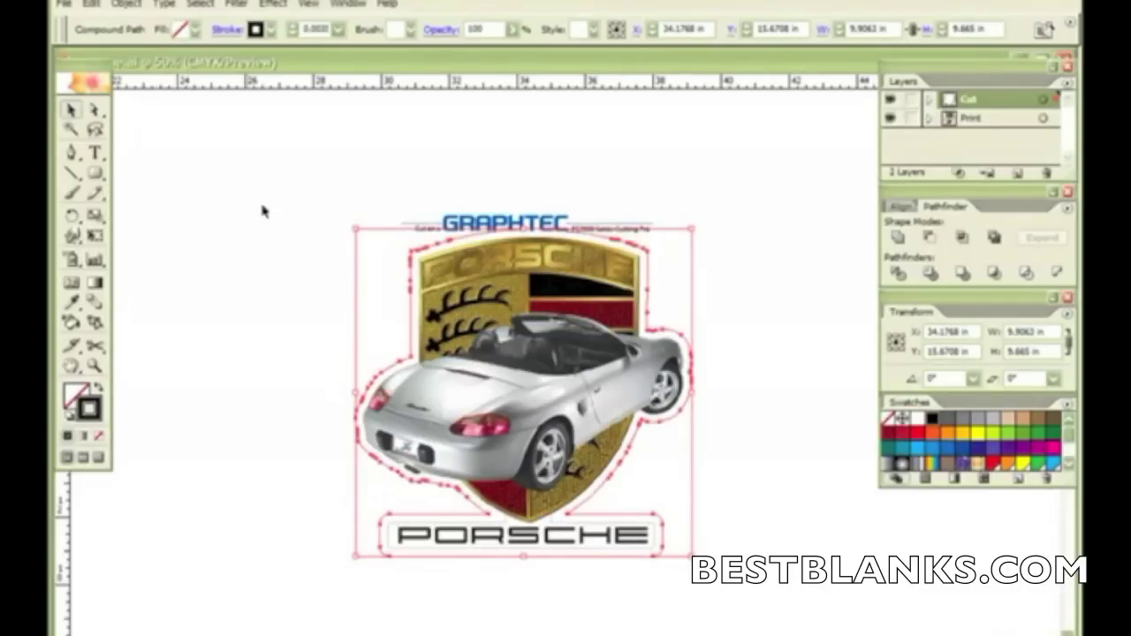
Draw a rounded rectangle about 7.72 by 0.86 in around the GRAPHTEC line above the shield.
{"action": "left_click", "coordinate": [96, 174]}
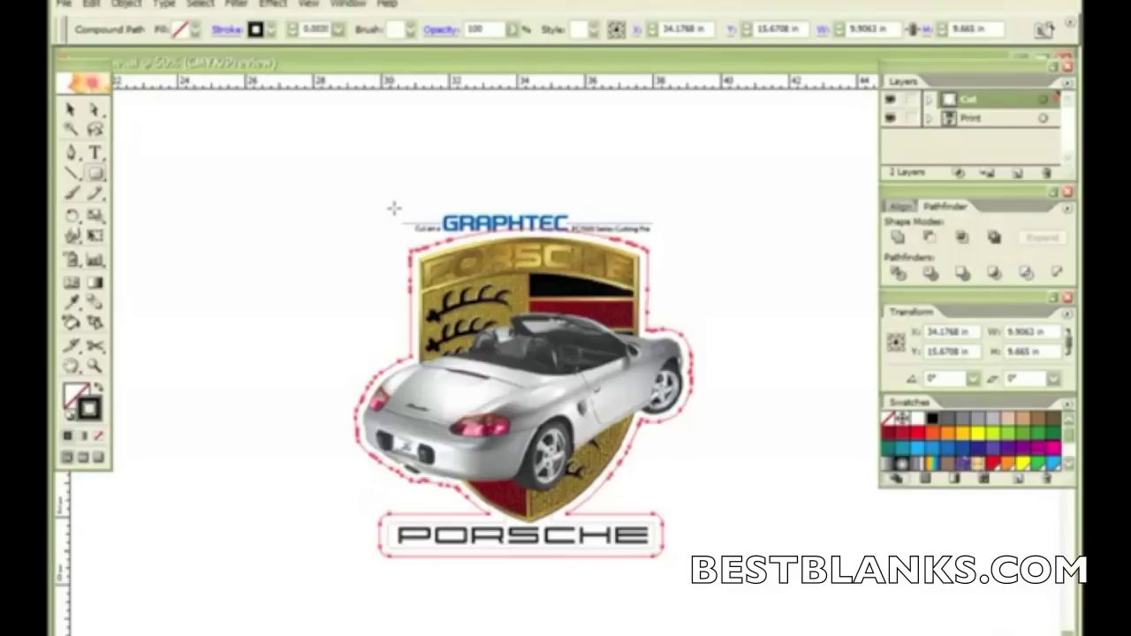
{"action": "left_click_drag", "start_coordinate": [394, 209], "coordinate": [657, 236]}
{"action": "left_click", "coordinate": [74, 110]}
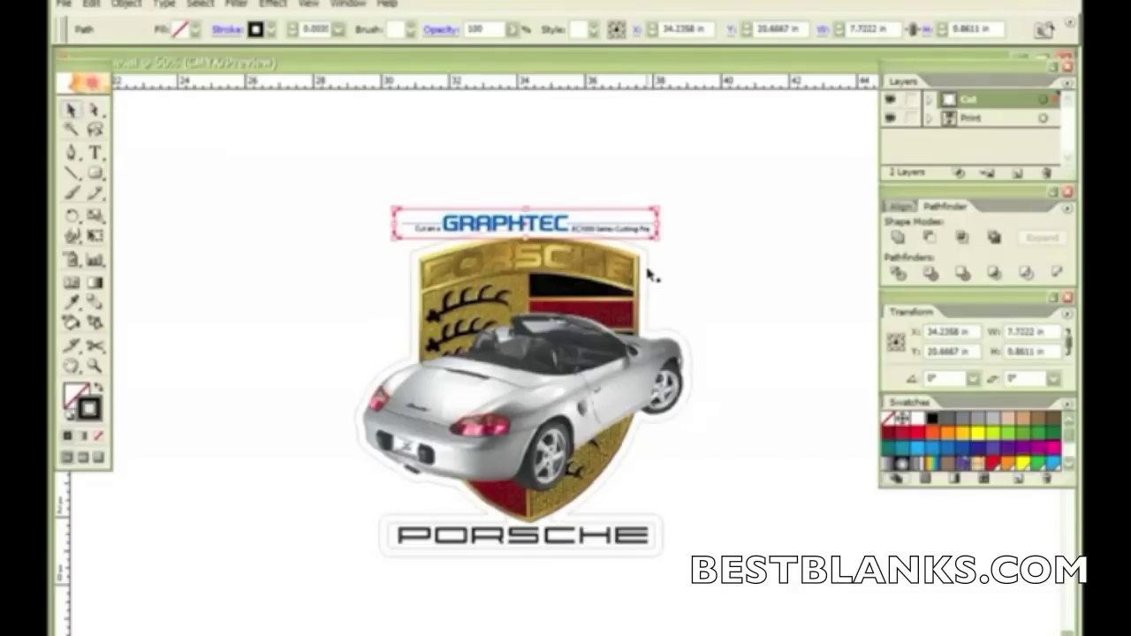
Merge the rounded rectangle and the outer offset contour into a single expanded path.
{"action": "key", "text": "ctrl+a"}
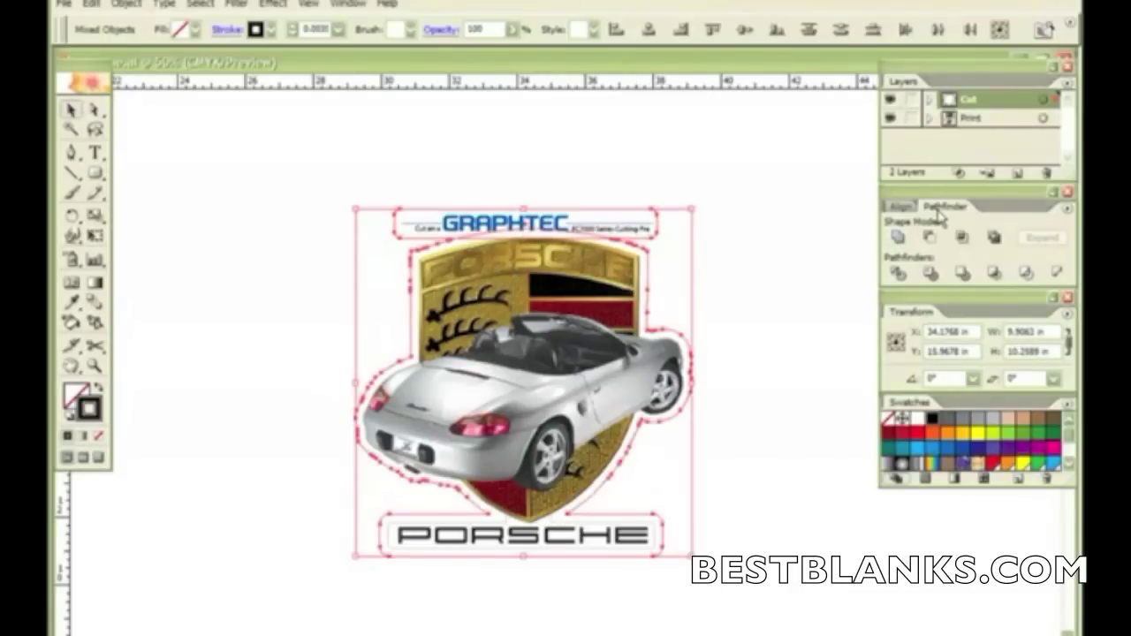
{"action": "left_click", "coordinate": [897, 238]}
{"action": "left_click", "coordinate": [1044, 239]}
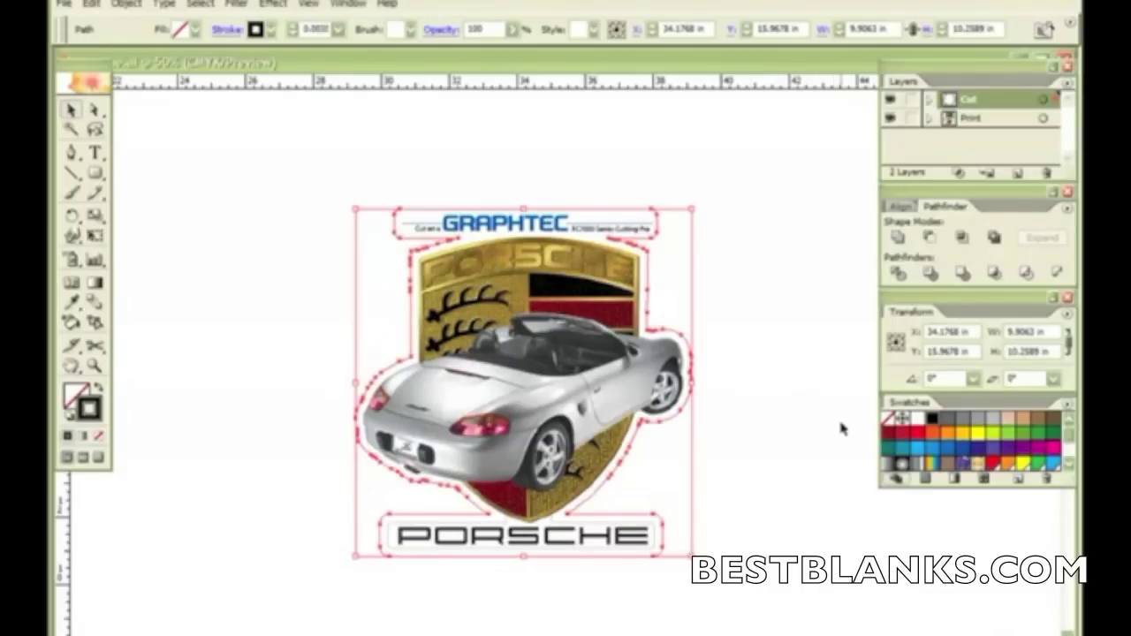
Give the merged outer contour a red stroke and check both contours with the Print layer temporarily hidden.
{"action": "left_click", "coordinate": [914, 435]}
{"action": "left_click", "coordinate": [789, 217]}
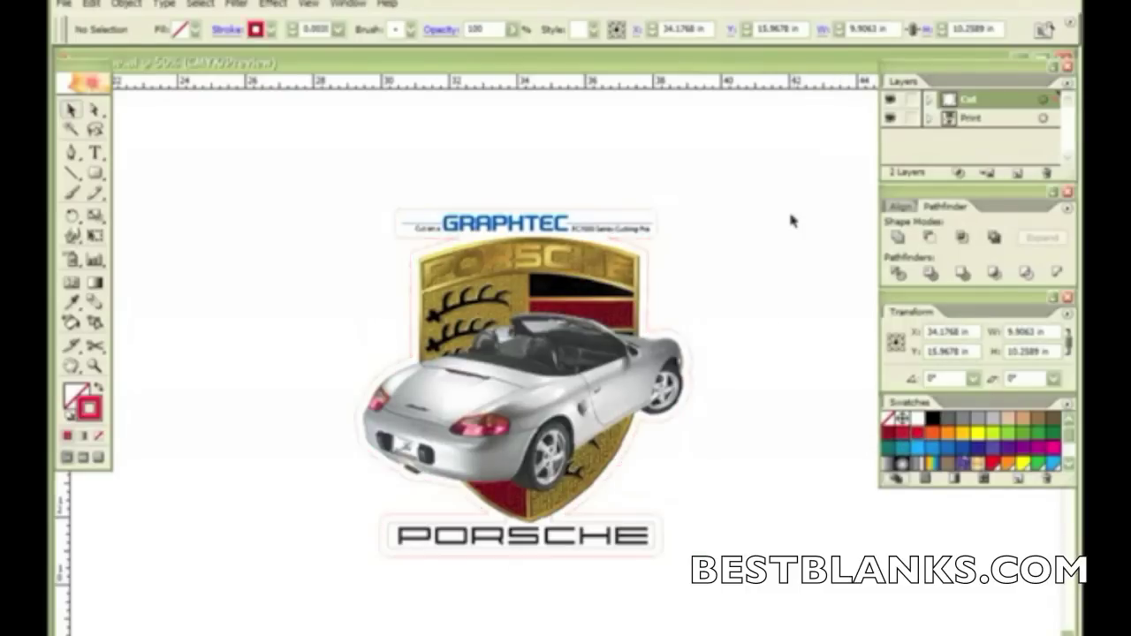
{"action": "left_click", "coordinate": [889, 117]}
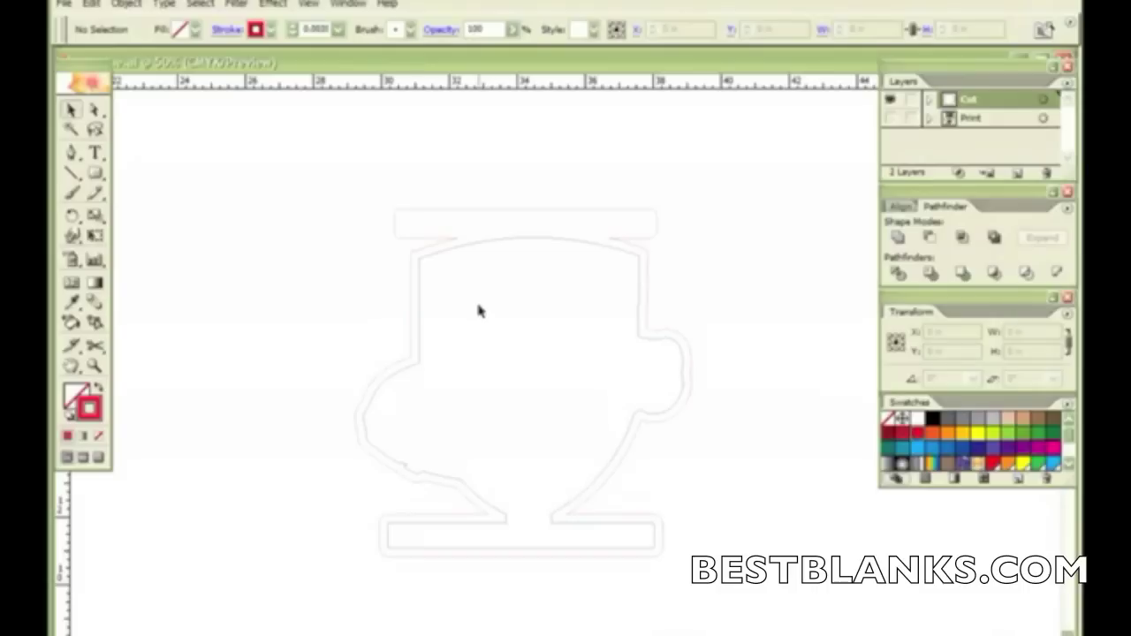
{"action": "left_click", "coordinate": [890, 118]}
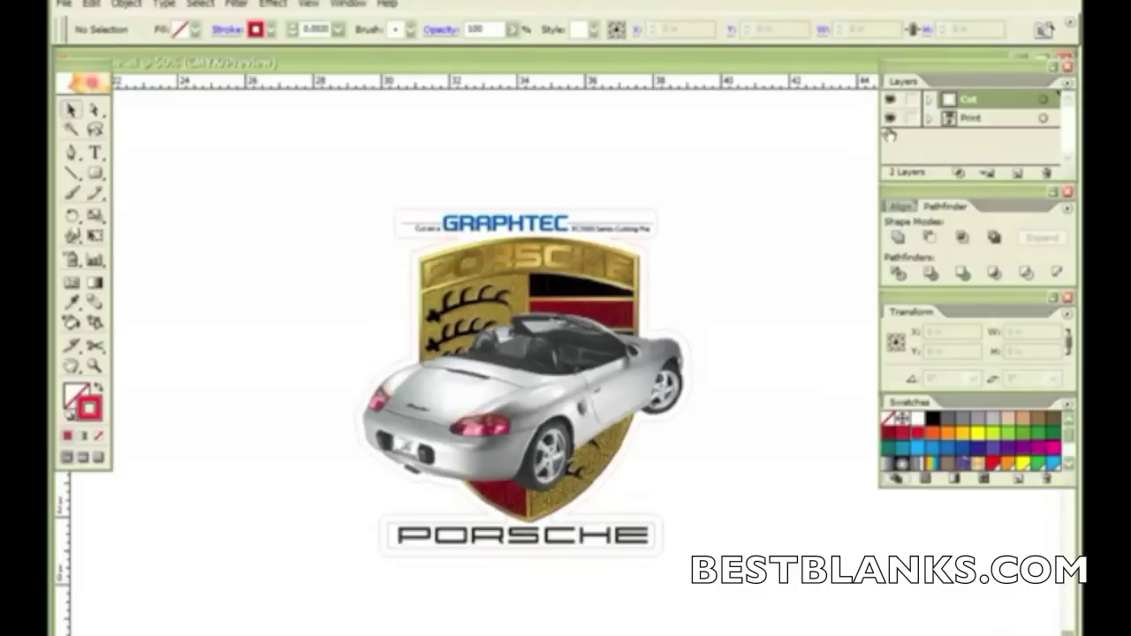
Create a new layer and name it Cut Thru.
{"action": "left_click", "coordinate": [1018, 174]}
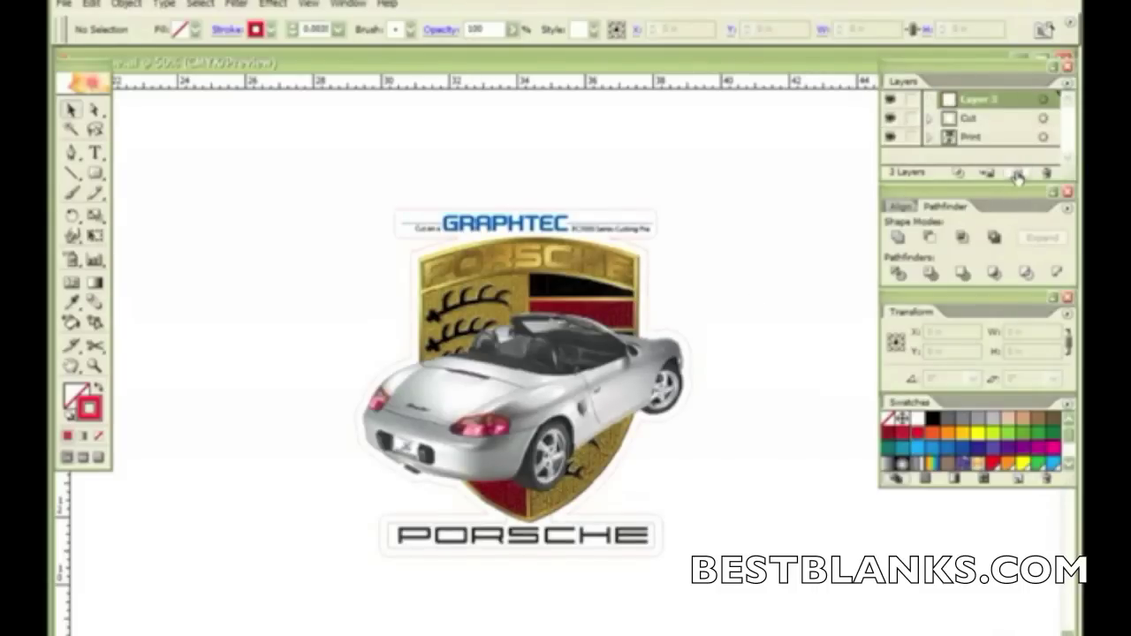
{"action": "double_click", "coordinate": [972, 101]}
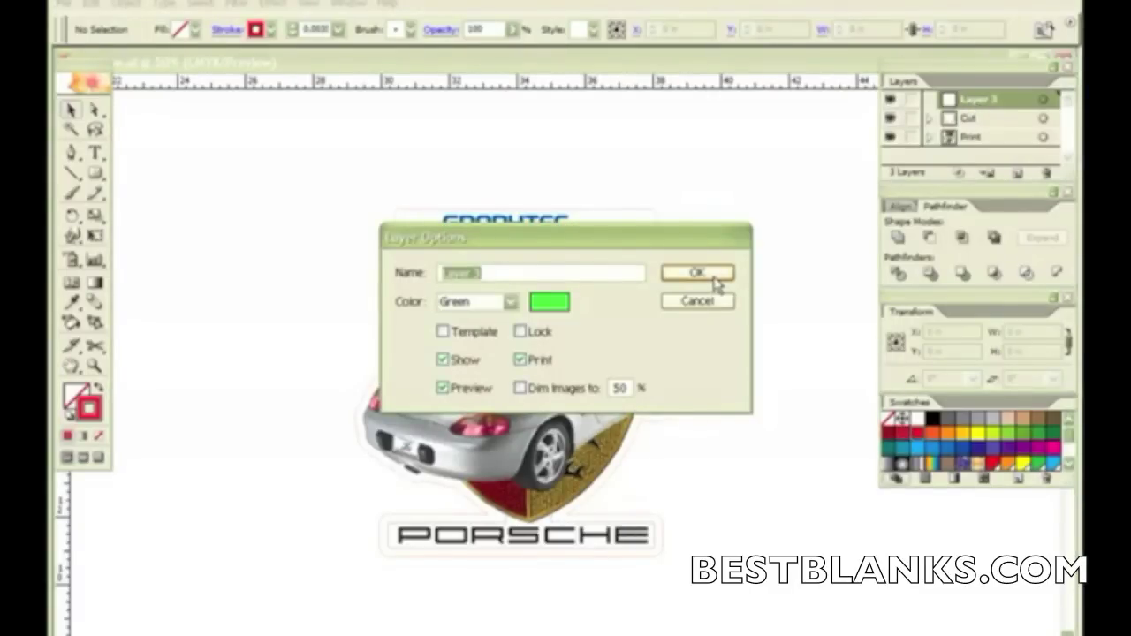
{"action": "type", "text": "Cut Thru"}
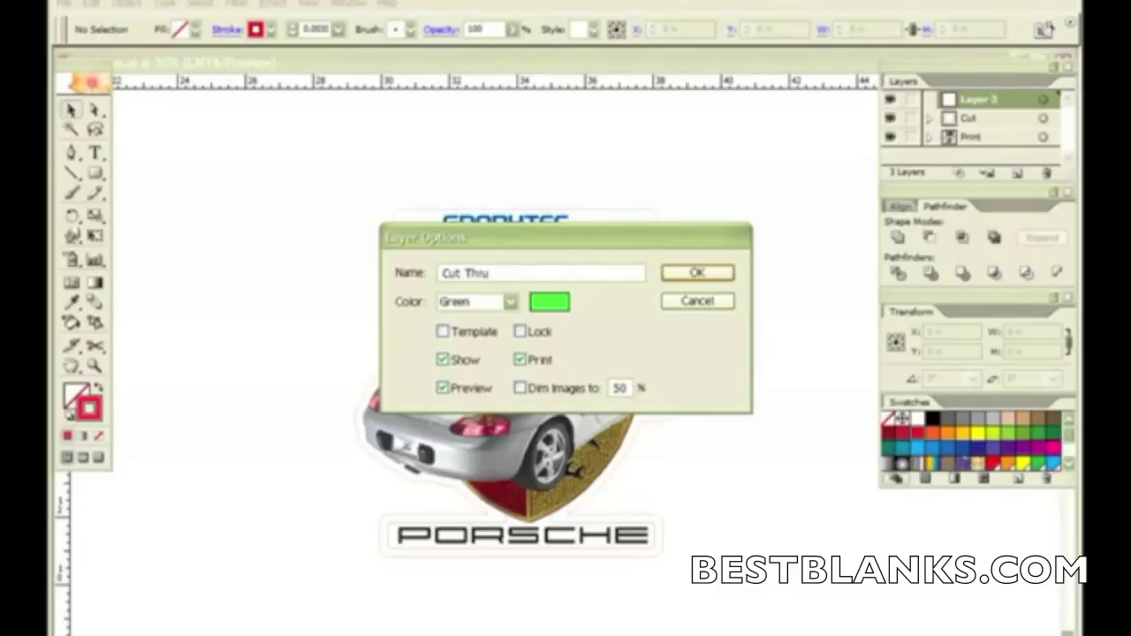
{"action": "left_click", "coordinate": [712, 278]}
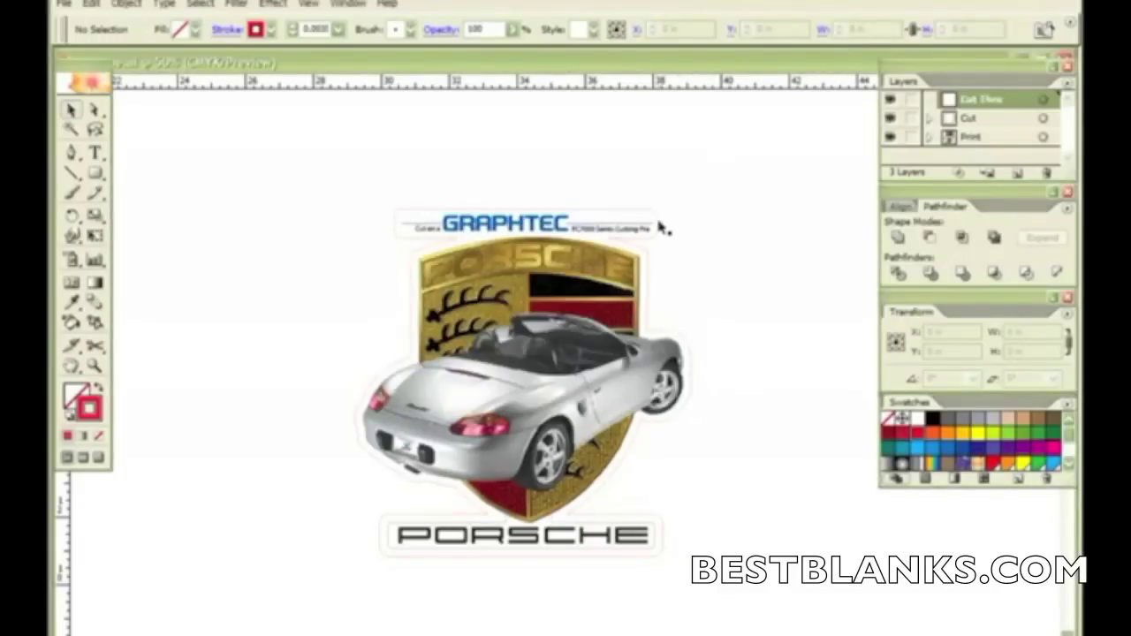
Send the red outer contour from the Cut layer to the Cut Thru layer and deselect it.
{"action": "left_click", "coordinate": [655, 217]}
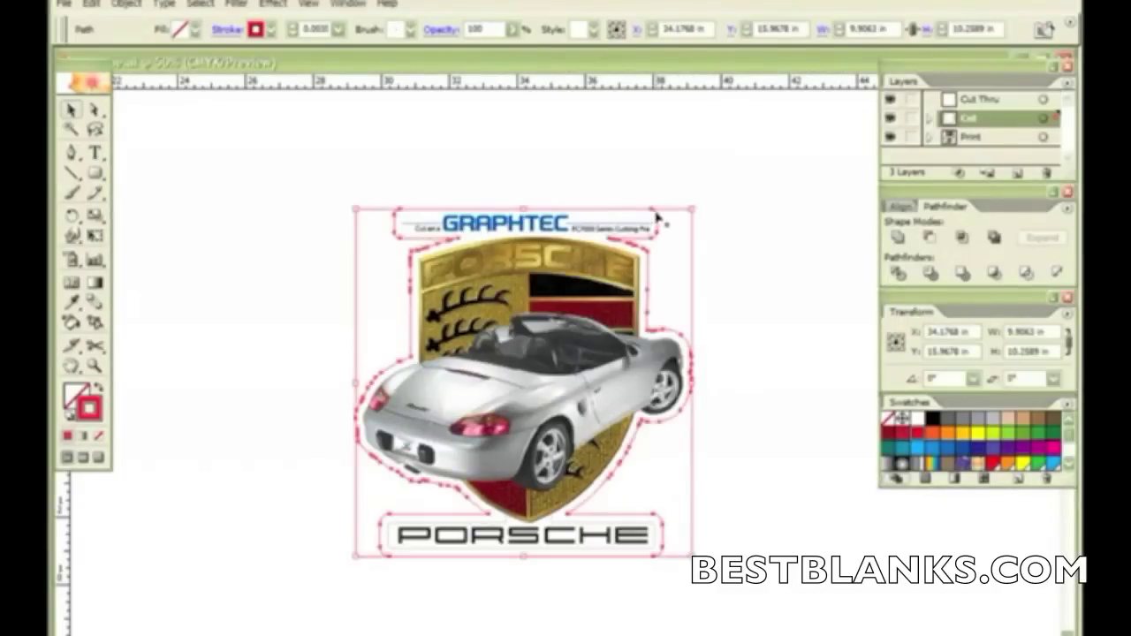
{"action": "left_click", "coordinate": [979, 102]}
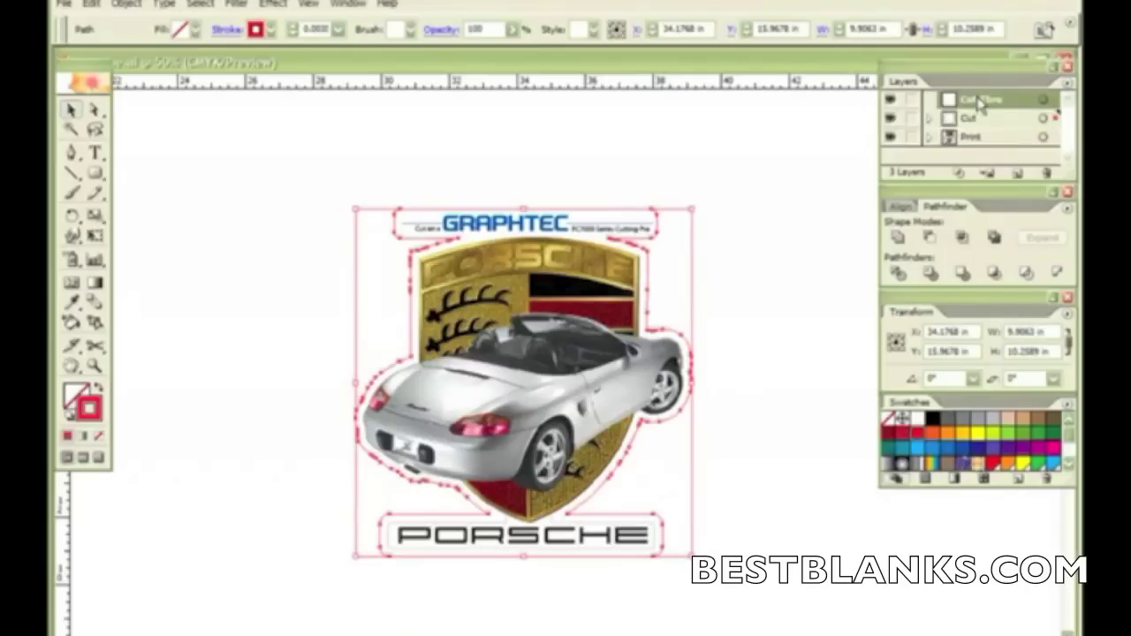
{"action": "right_click", "coordinate": [658, 229]}
{"action": "mouse_move", "coordinate": [739, 408]}
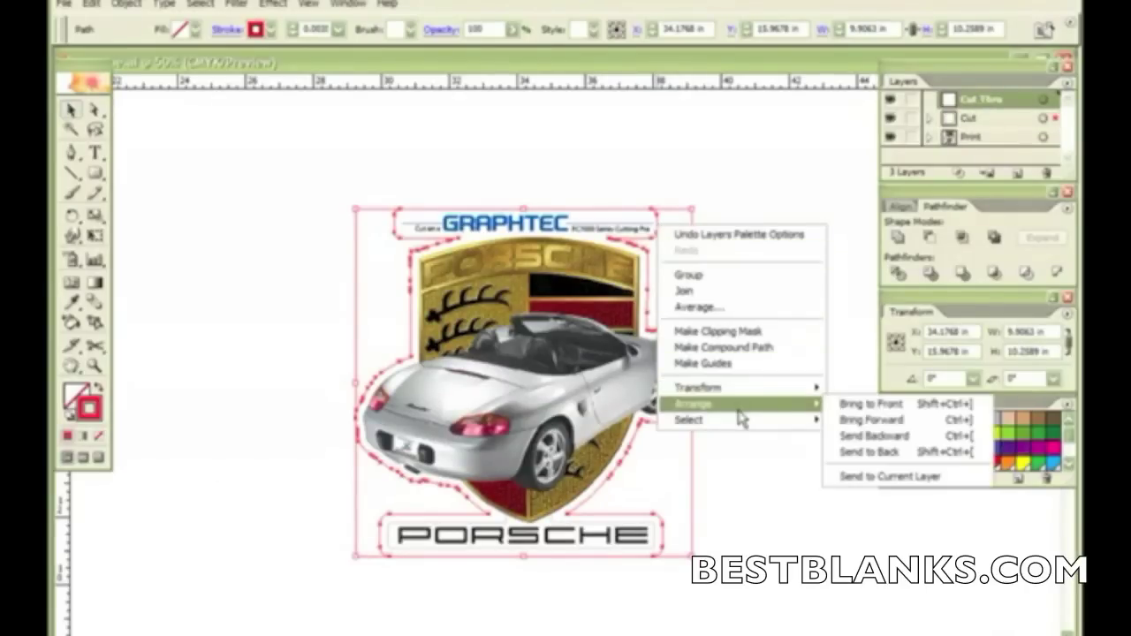
{"action": "left_click", "coordinate": [873, 478]}
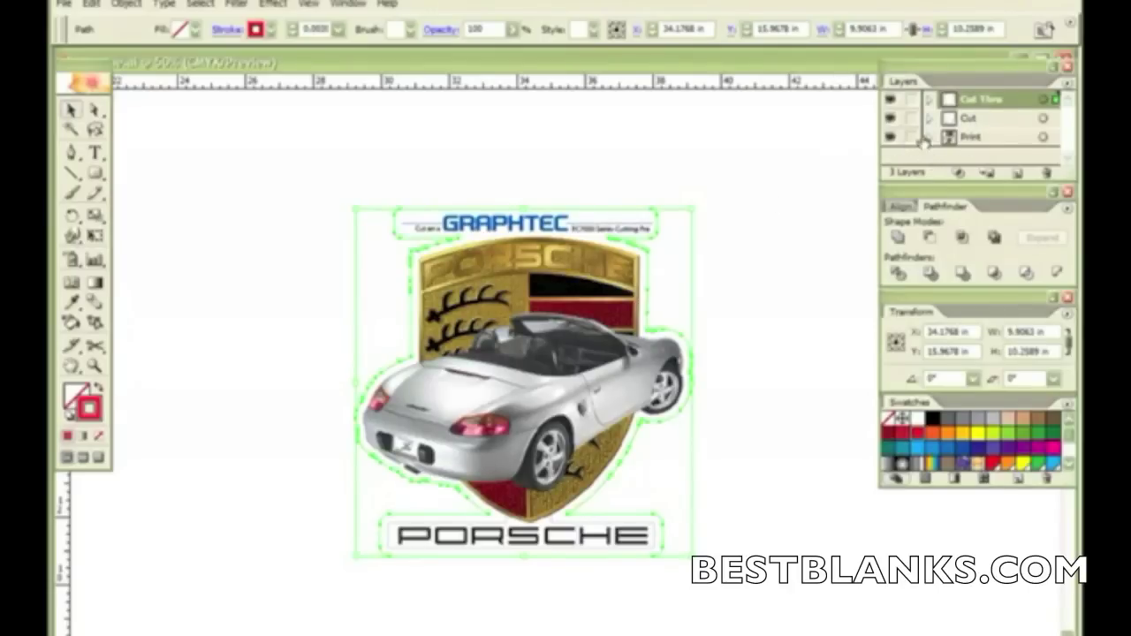
{"action": "key", "text": "ctrl+shift+a"}
Add Graphtec Type 2 registration marks with Cutting Master 2, using a 0.39 in margin, 0.02 in thickness and 0.60 in length.
{"action": "left_click", "coordinate": [63, 5]}
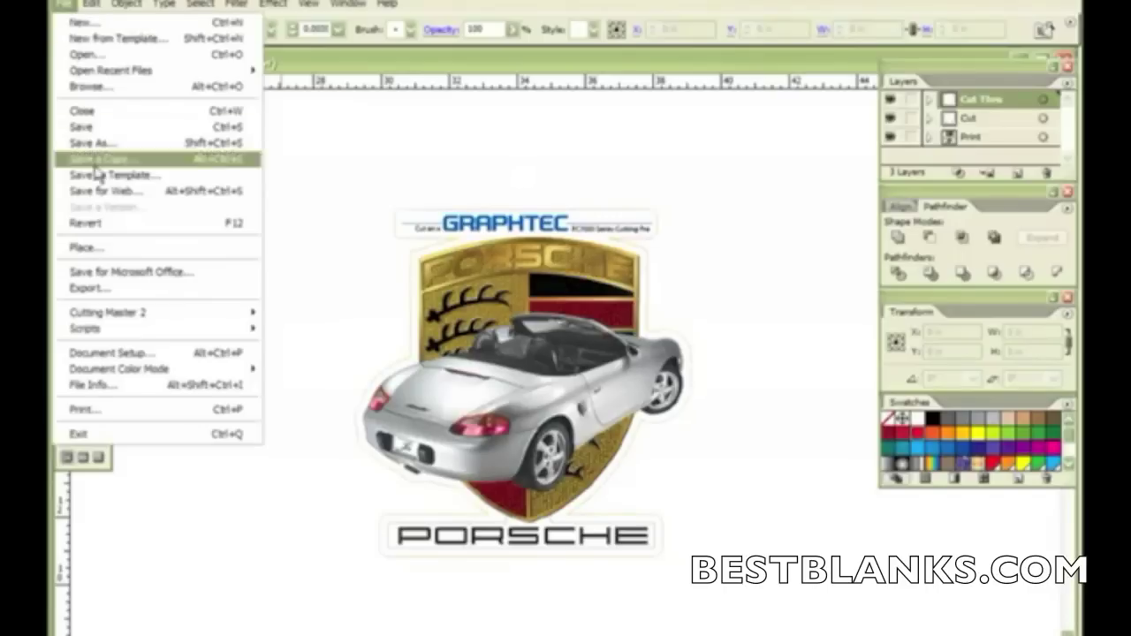
{"action": "mouse_move", "coordinate": [152, 315]}
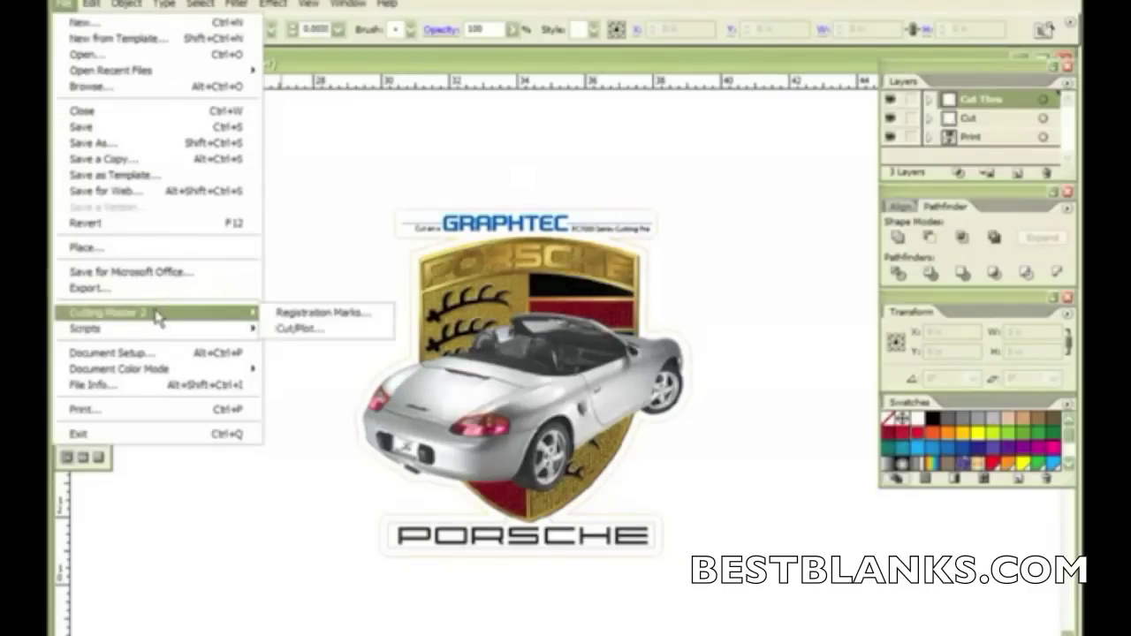
{"action": "left_click", "coordinate": [281, 315]}
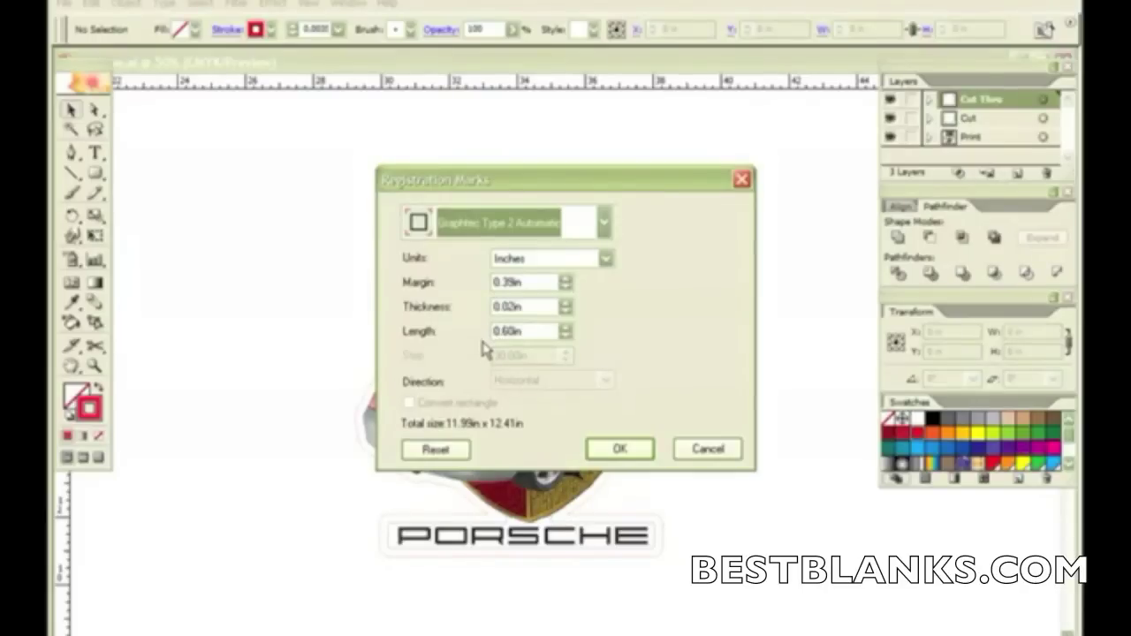
{"action": "left_click", "coordinate": [635, 451]}
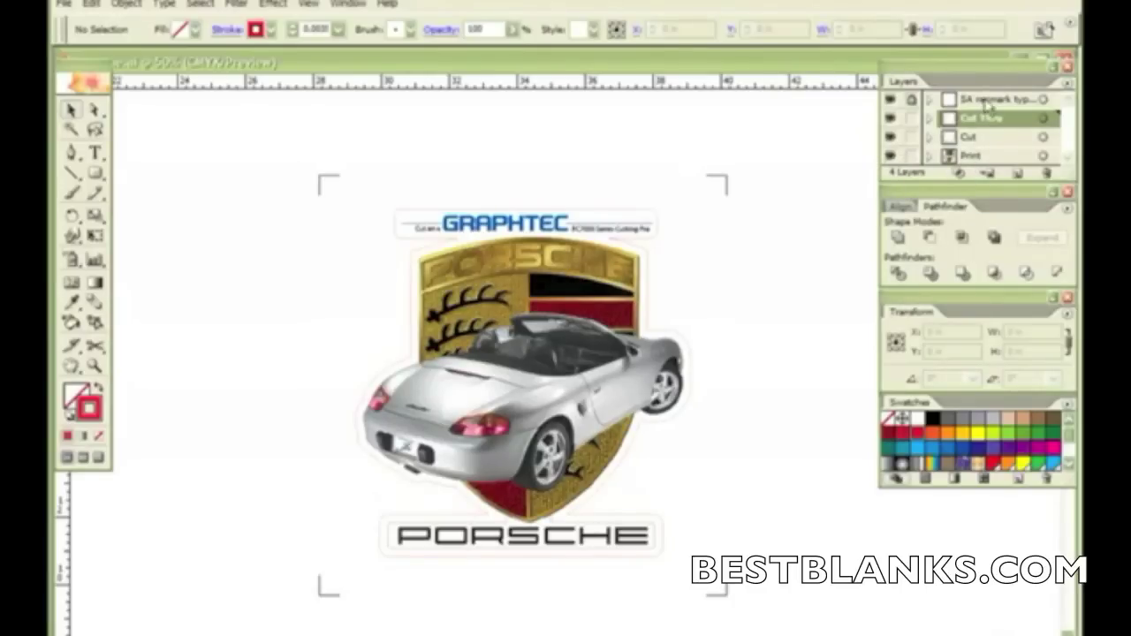
Hide the Cut Thru and Cut layers to leave only the artwork and registration marks, and show both layers again.
{"action": "left_click", "coordinate": [891, 118]}
{"action": "left_click", "coordinate": [891, 137]}
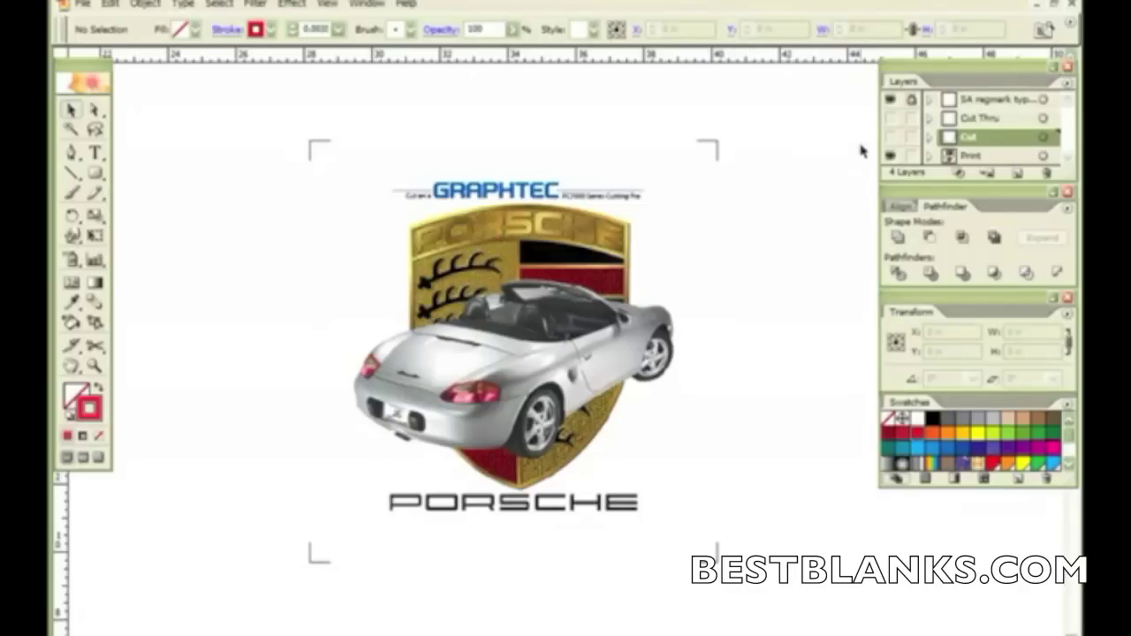
{"action": "left_click", "coordinate": [890, 137]}
{"action": "left_click", "coordinate": [891, 119]}
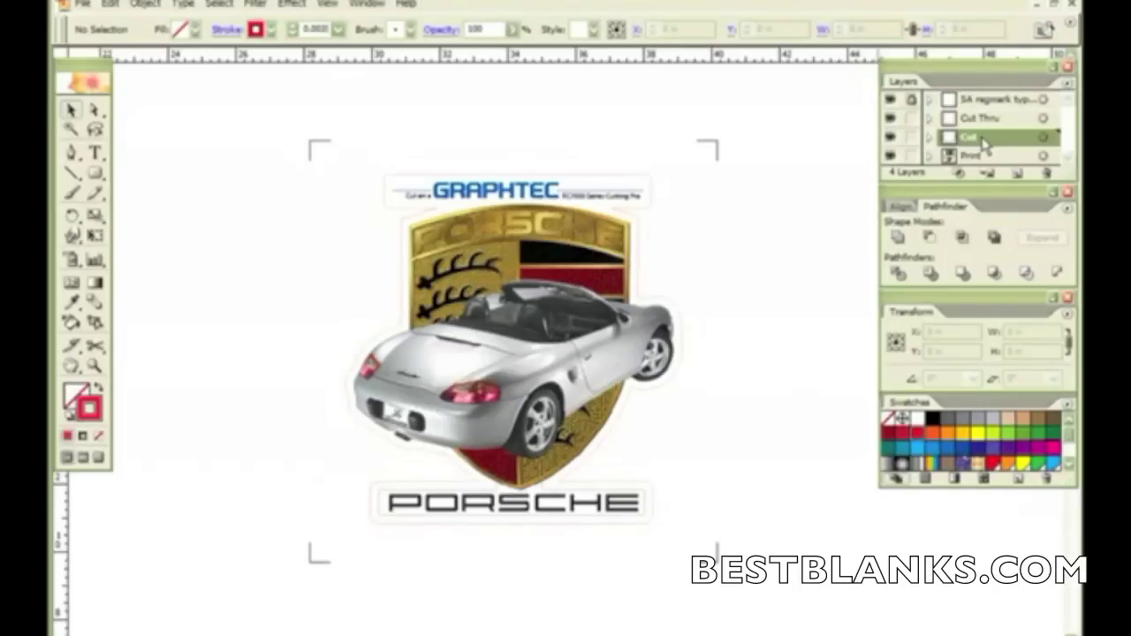
Move the Cut layer above the Cut Thru layer and open the Cutting Master 2 Cut/Plot setup.
{"action": "left_click_drag", "start_coordinate": [985, 141], "coordinate": [987, 117]}
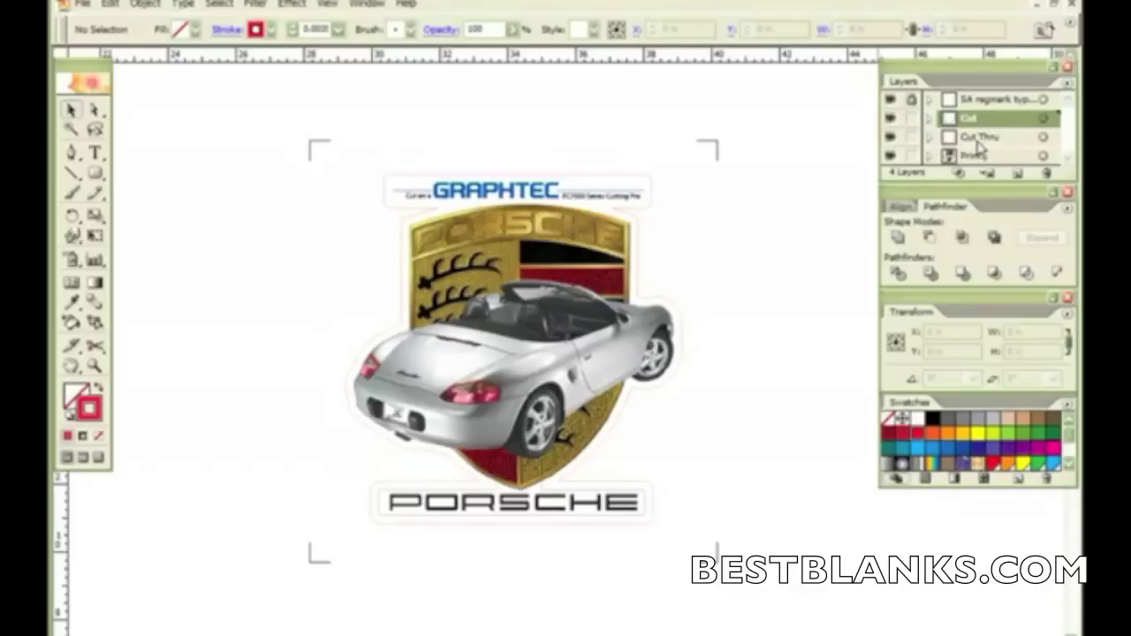
{"action": "left_click", "coordinate": [92, 7]}
{"action": "mouse_move", "coordinate": [134, 320]}
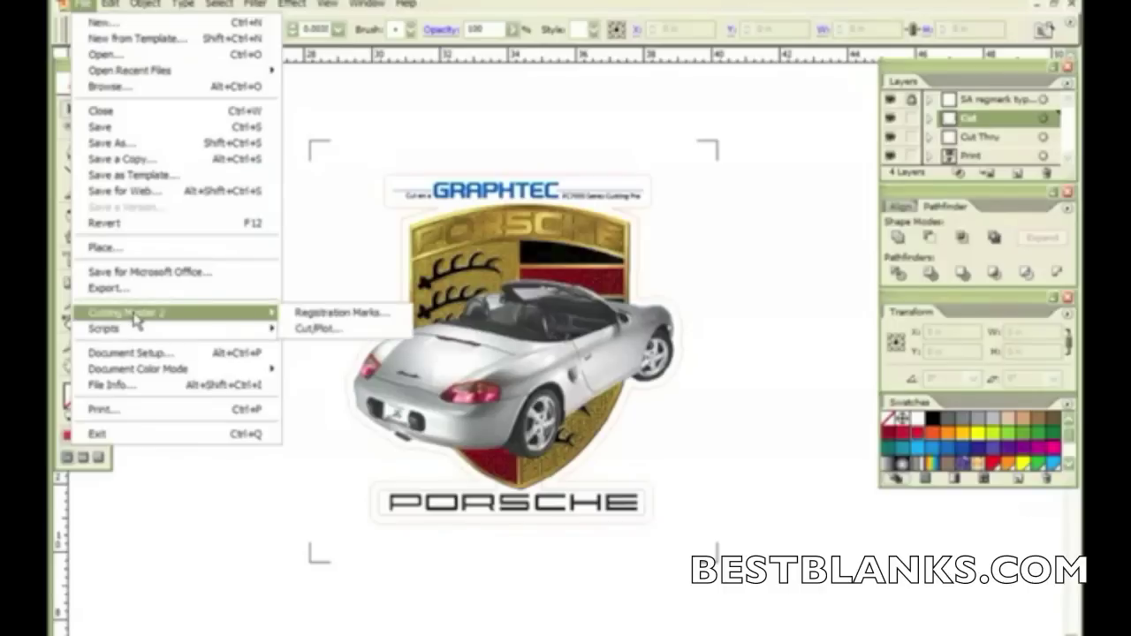
{"action": "left_click", "coordinate": [301, 332]}
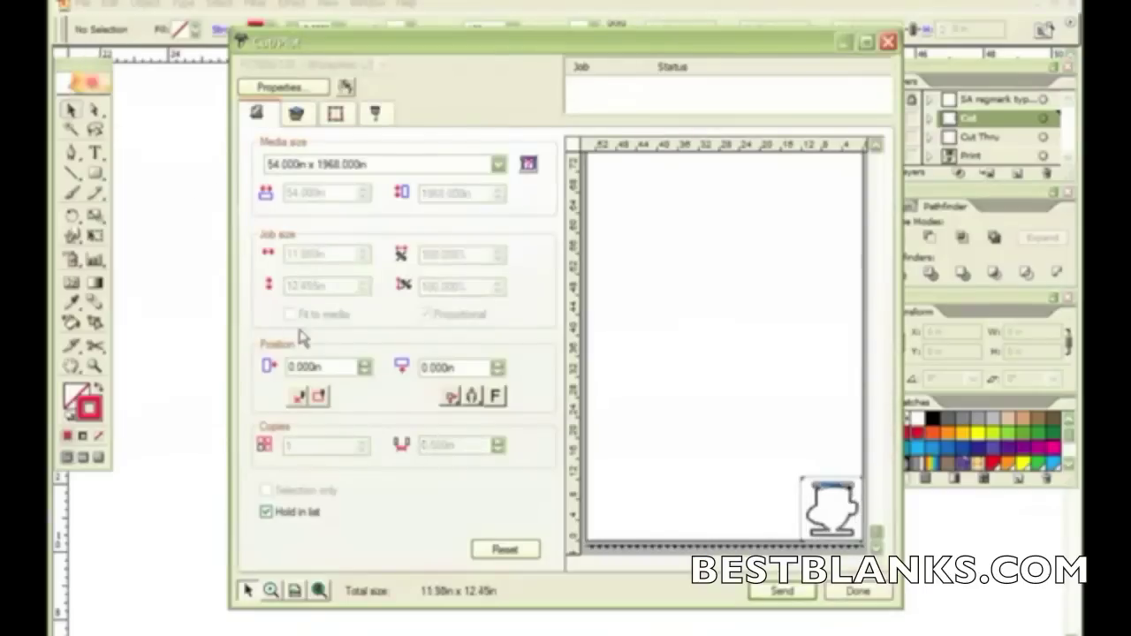
Assign the Cut preset to the Cut layer in the by-layer cutting settings, with force 16 and quality 4.
{"action": "left_click", "coordinate": [299, 119]}
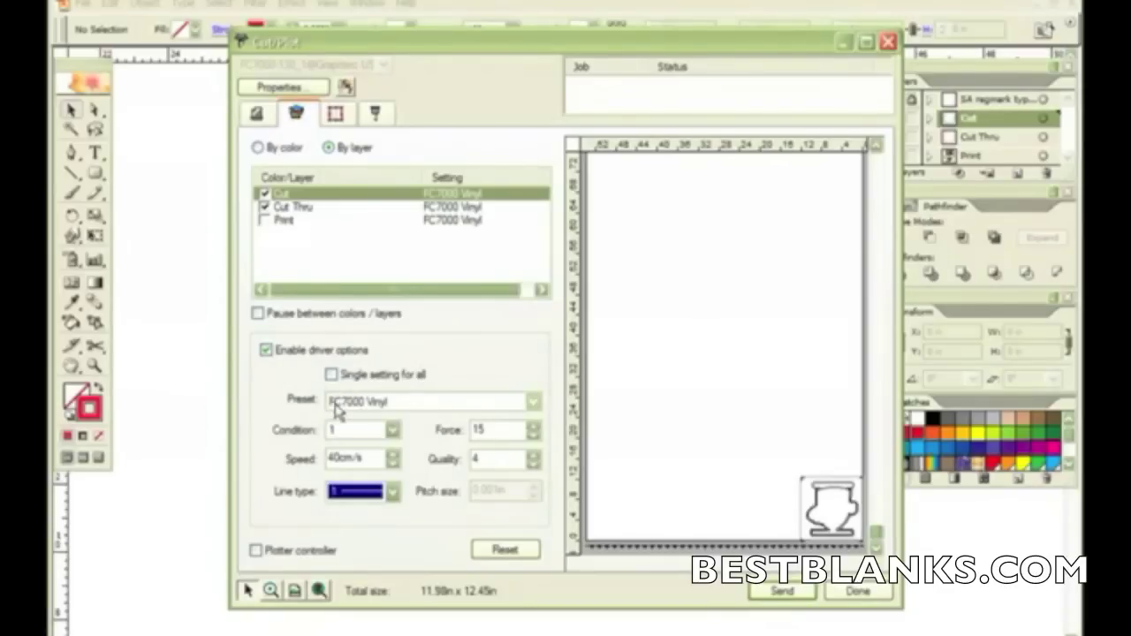
{"action": "left_click", "coordinate": [417, 403]}
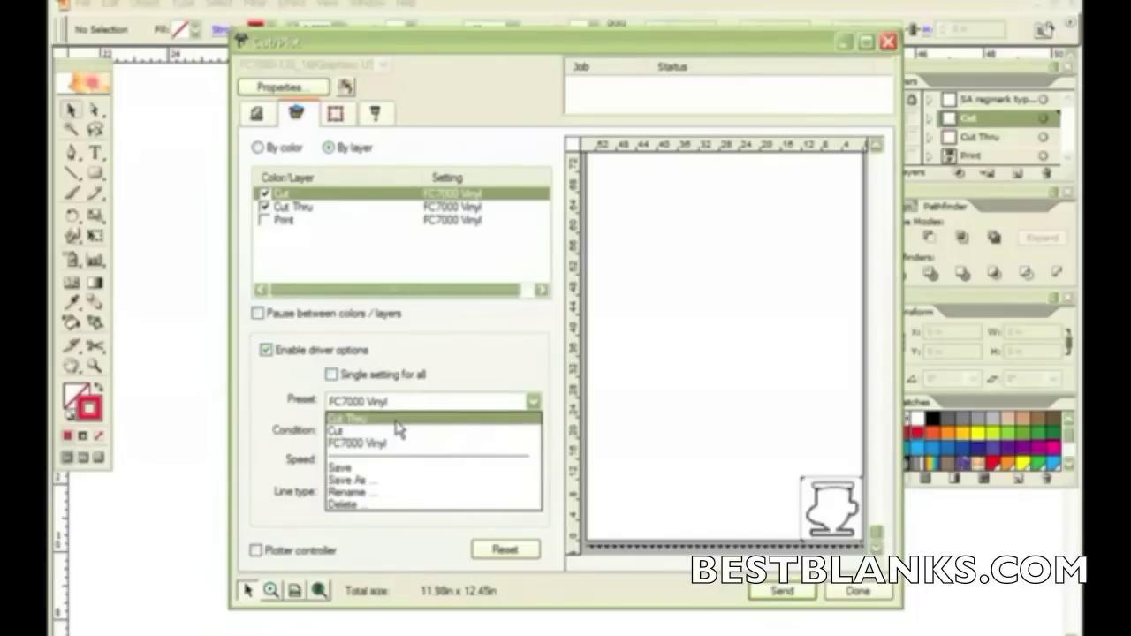
{"action": "left_click", "coordinate": [396, 421]}
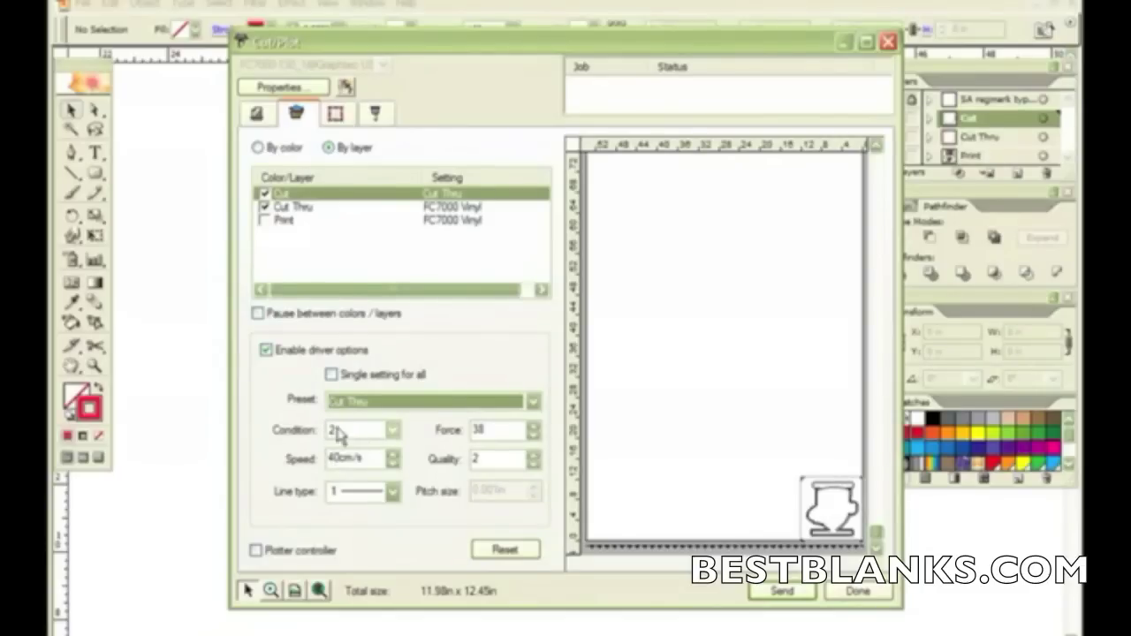
{"action": "left_click", "coordinate": [386, 405]}
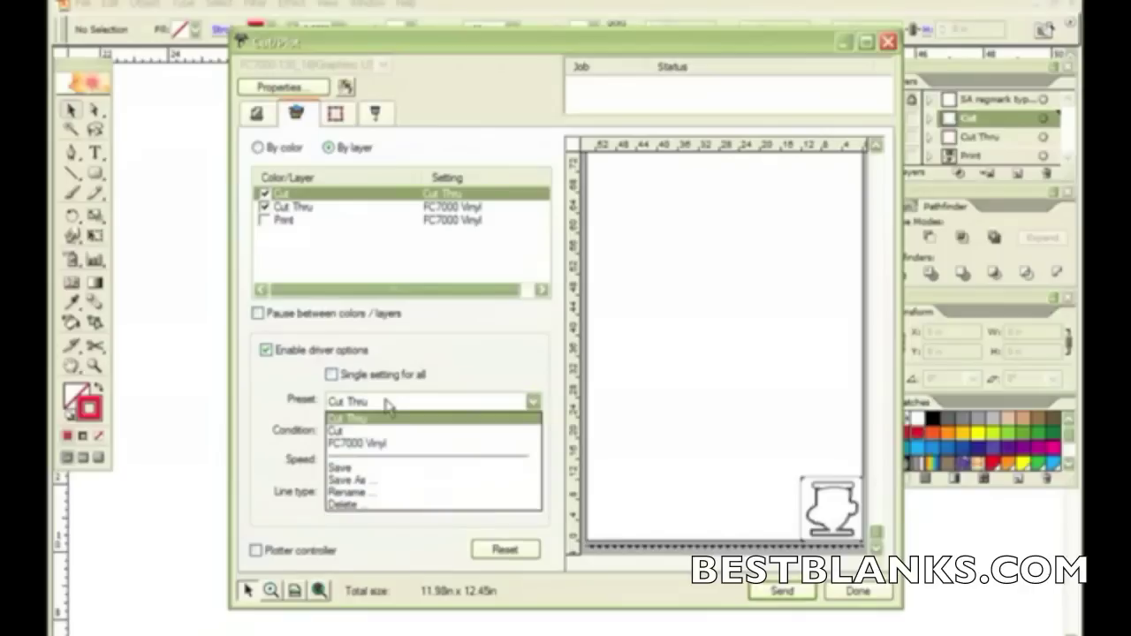
{"action": "left_click", "coordinate": [375, 431]}
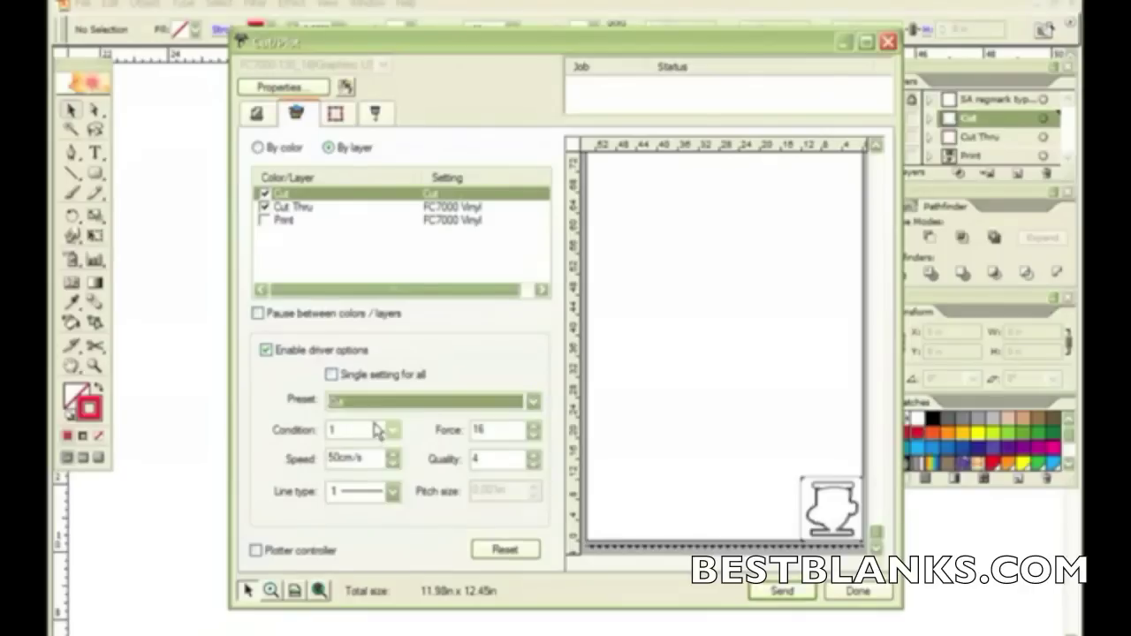
{"action": "left_click", "coordinate": [478, 427]}
{"action": "type", "text": "16"}
{"action": "left_click", "coordinate": [475, 454]}
{"action": "type", "text": "4"}
Assign the Cut Thru preset to the Cut Thru layer and send the job to the cutter.
{"action": "left_click", "coordinate": [279, 207]}
{"action": "left_click", "coordinate": [404, 402]}
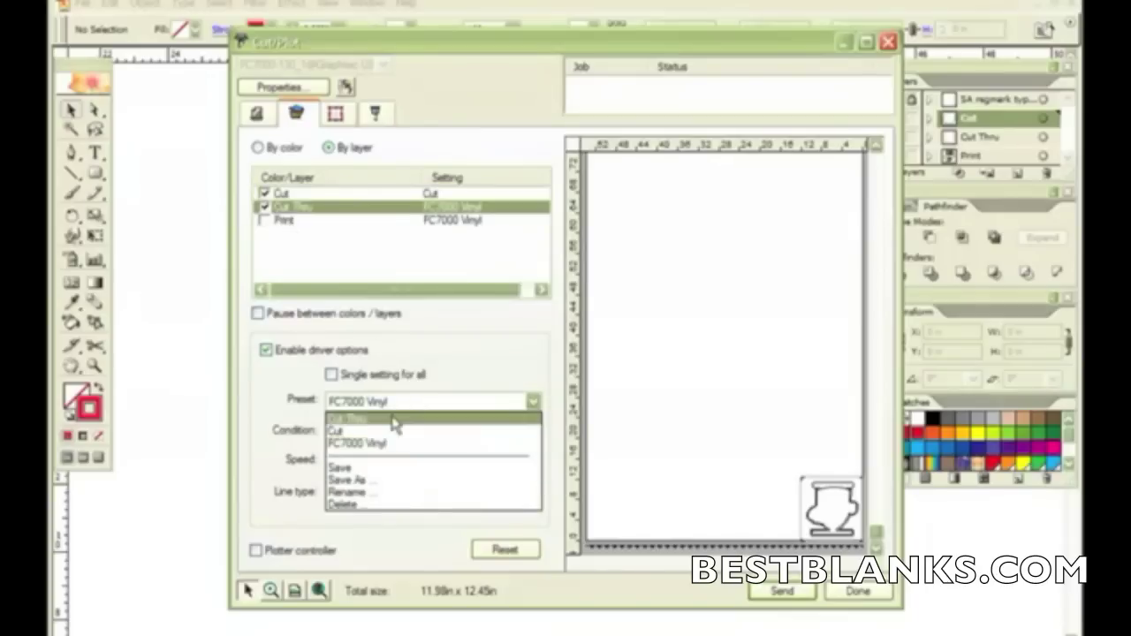
{"action": "left_click", "coordinate": [393, 423]}
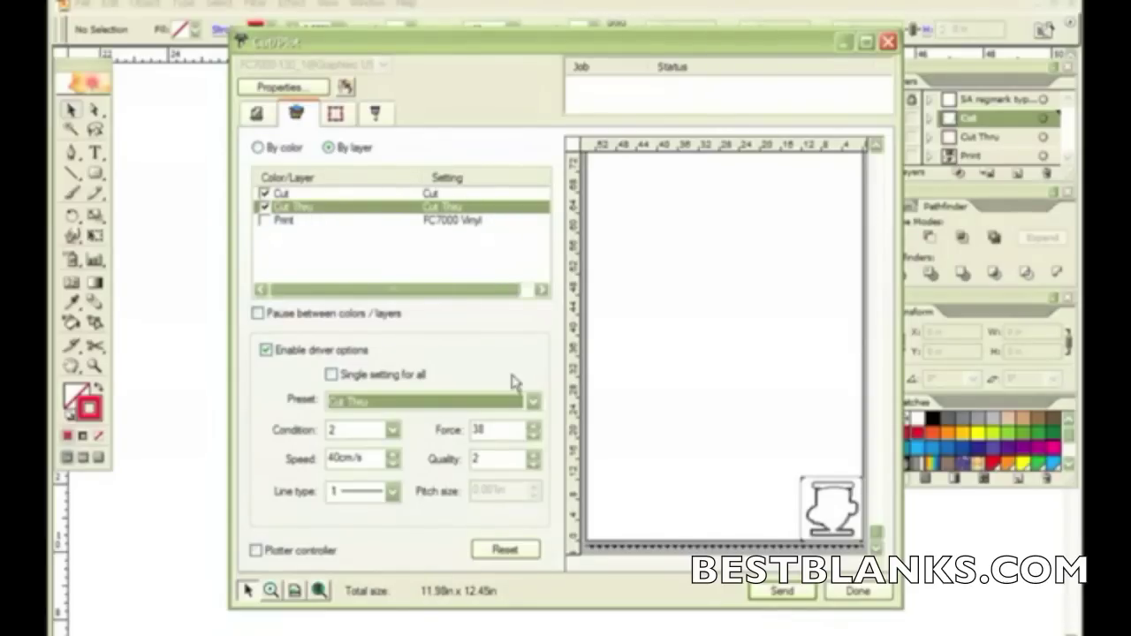
{"action": "left_click", "coordinate": [783, 593]}
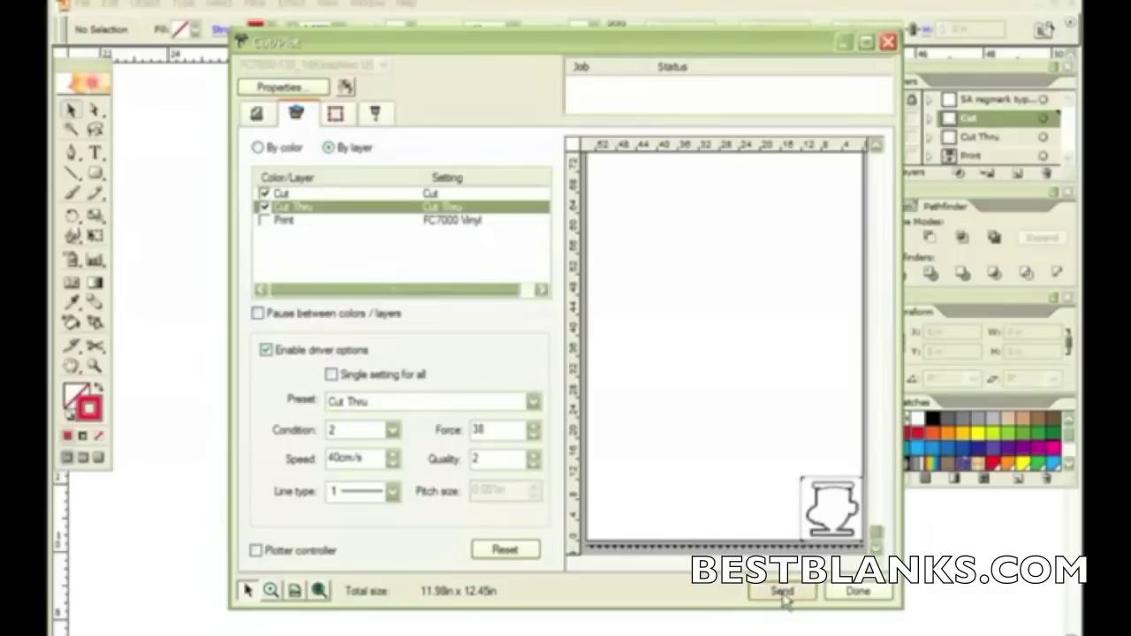